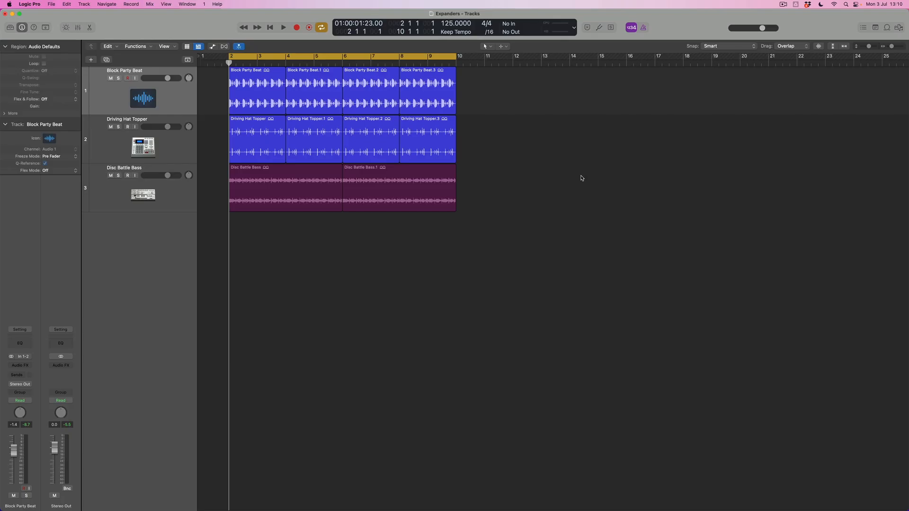
Solo the Block Party Beat track, insert a stereo Expander on it and enlarge the plug-in window to 114%.
click(117, 78)
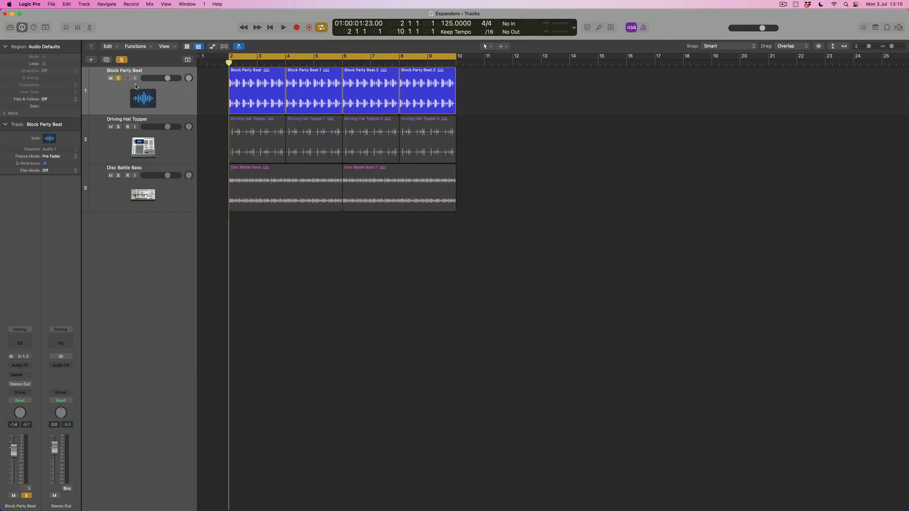
click(169, 94)
click(22, 369)
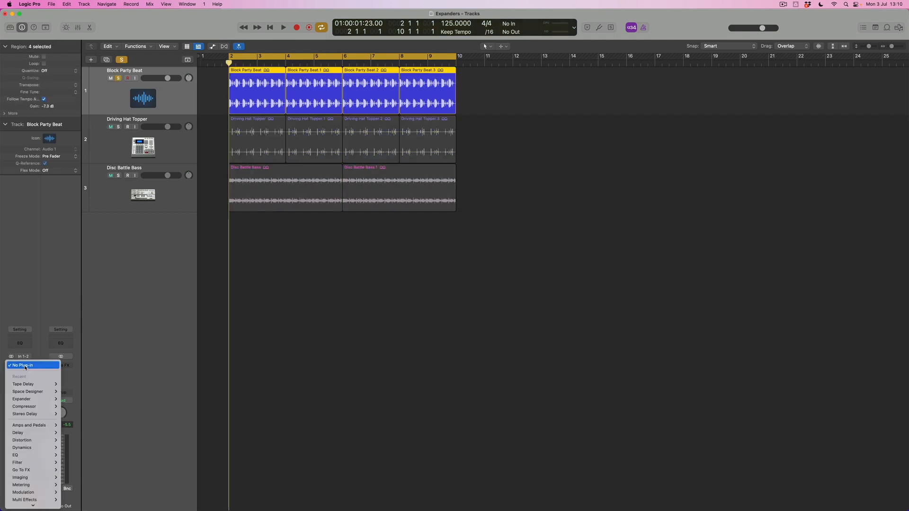
mouse_move(38, 447)
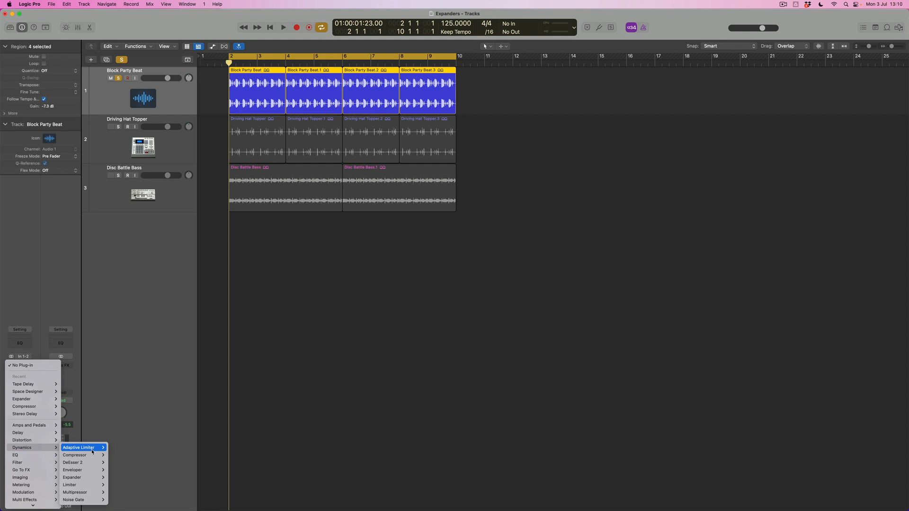
mouse_move(82, 478)
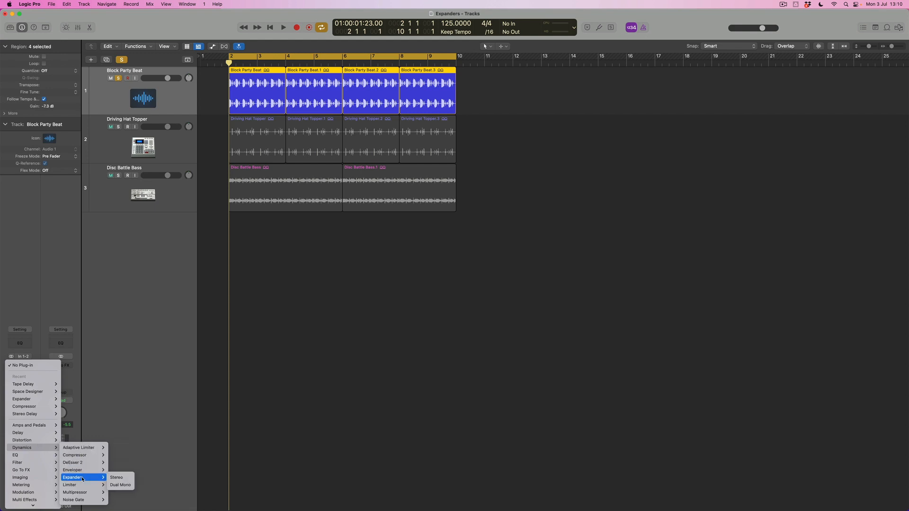
click(117, 479)
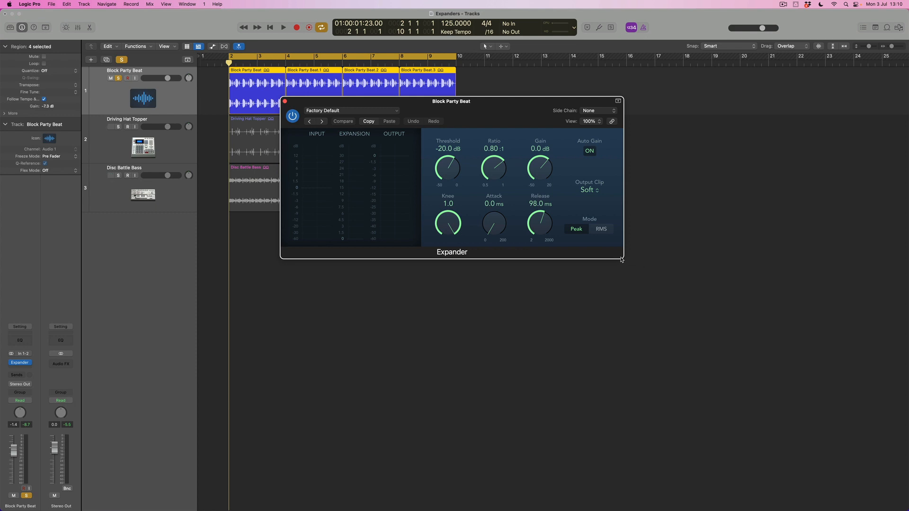
drag(623, 259, 669, 315)
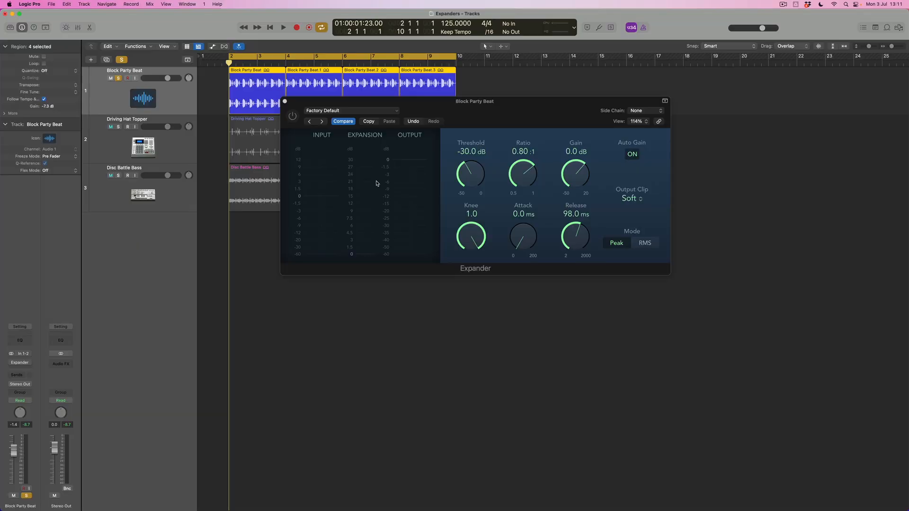
Set the Block Party Beat Expander's threshold to -44 dB and ratio to 0.50:1, comparing the sound with the plug-in bypassed and active.
drag(476, 176, 476, 181)
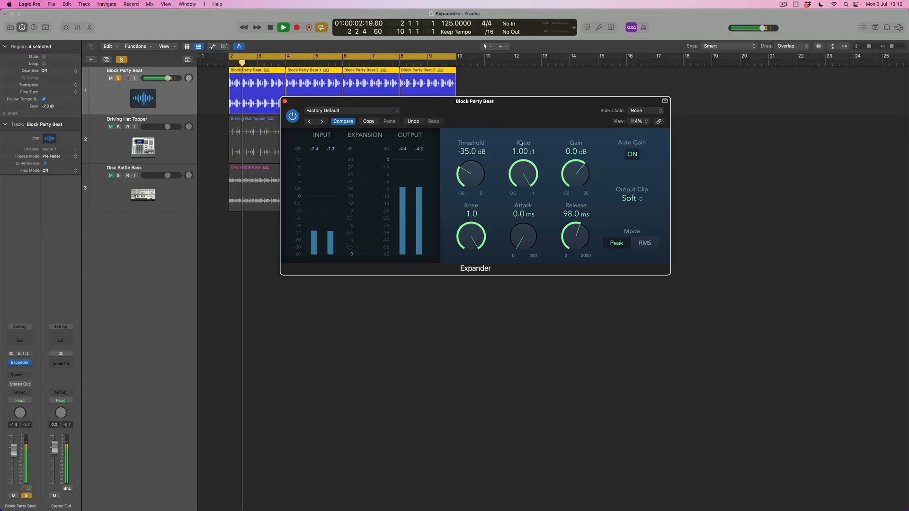
drag(523, 174, 527, 279)
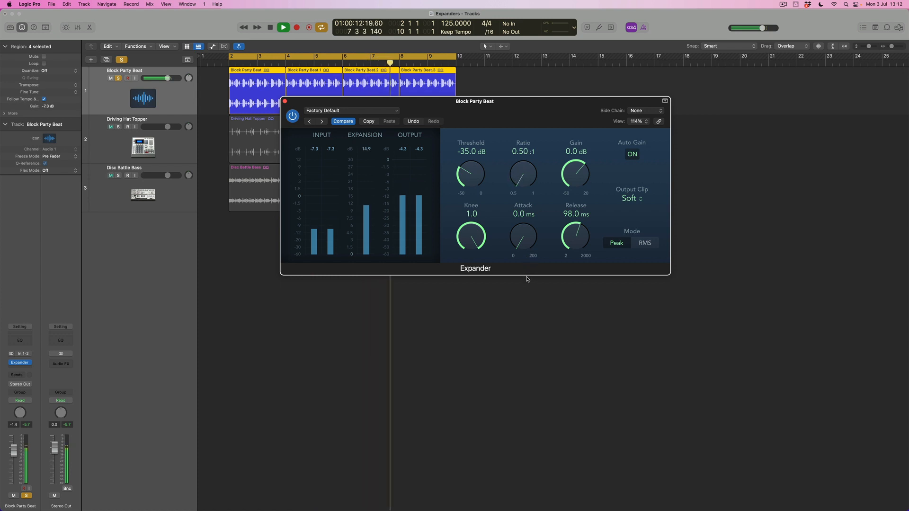
drag(478, 170, 479, 188)
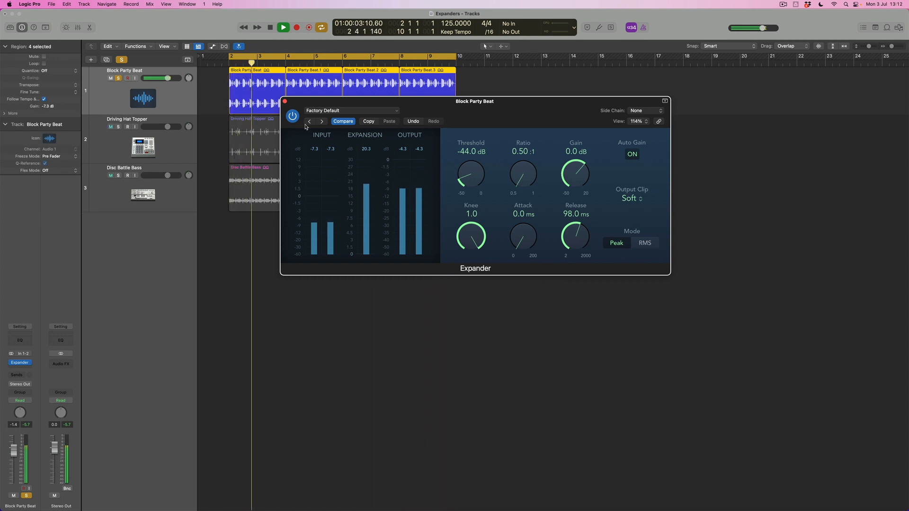
click(293, 117)
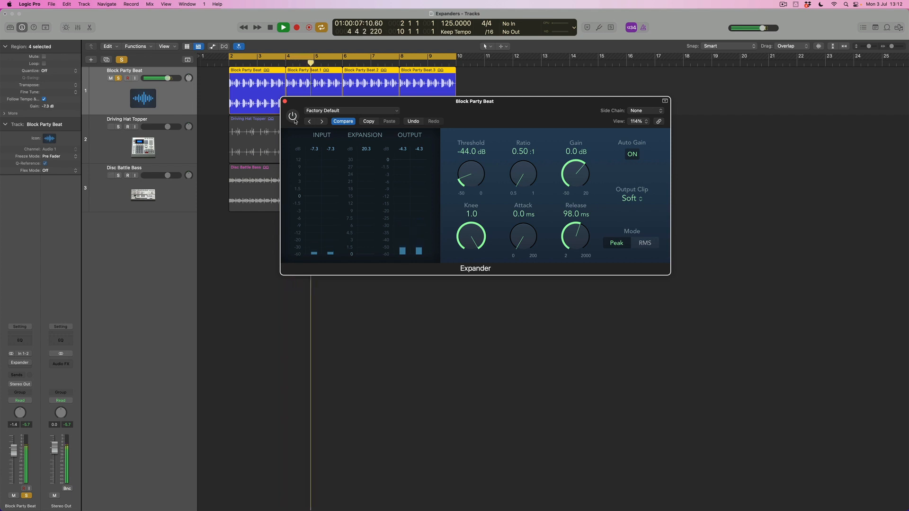
click(293, 117)
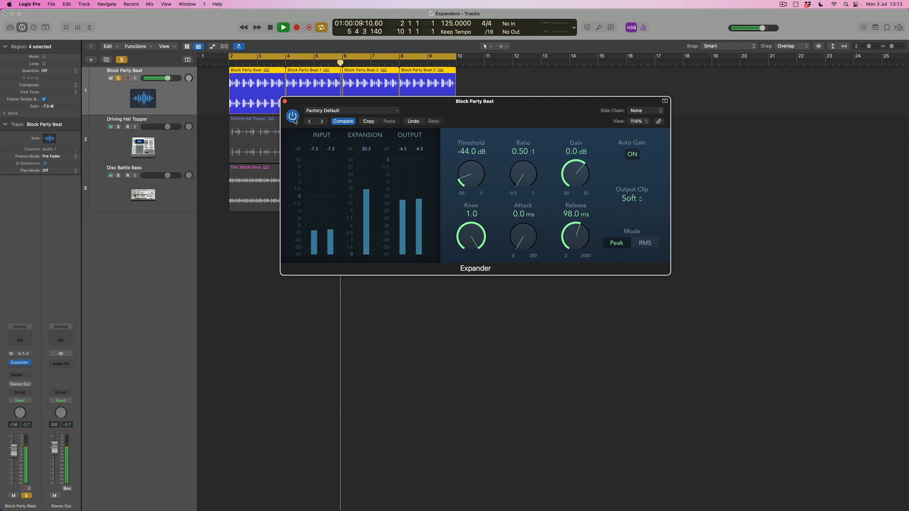
Try a long 1700 ms release on the Block Party Beat Expander, settling on a short release of 6.4 ms.
drag(523, 237, 569, 274)
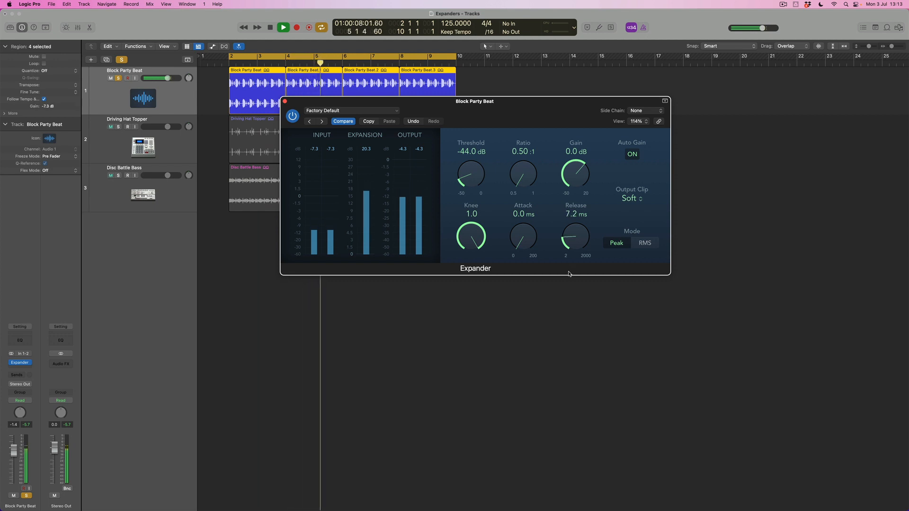
drag(569, 274, 564, 190)
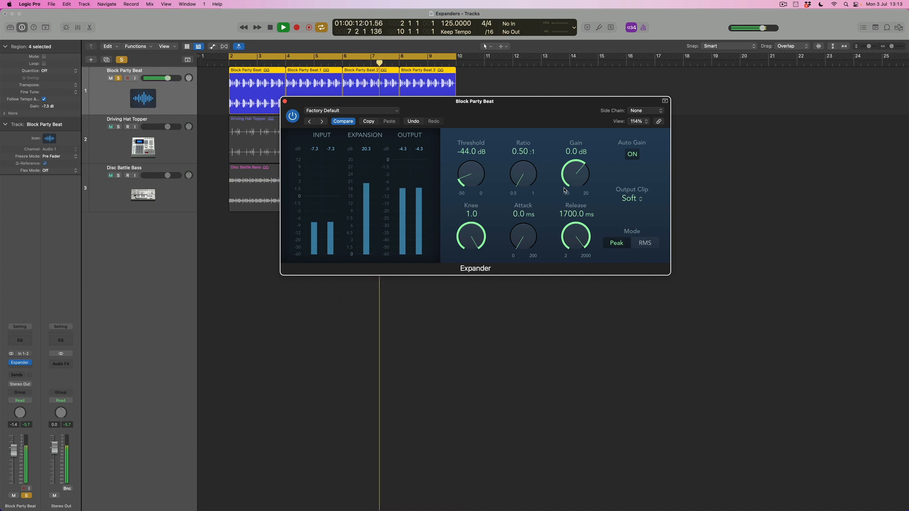
drag(564, 191, 572, 272)
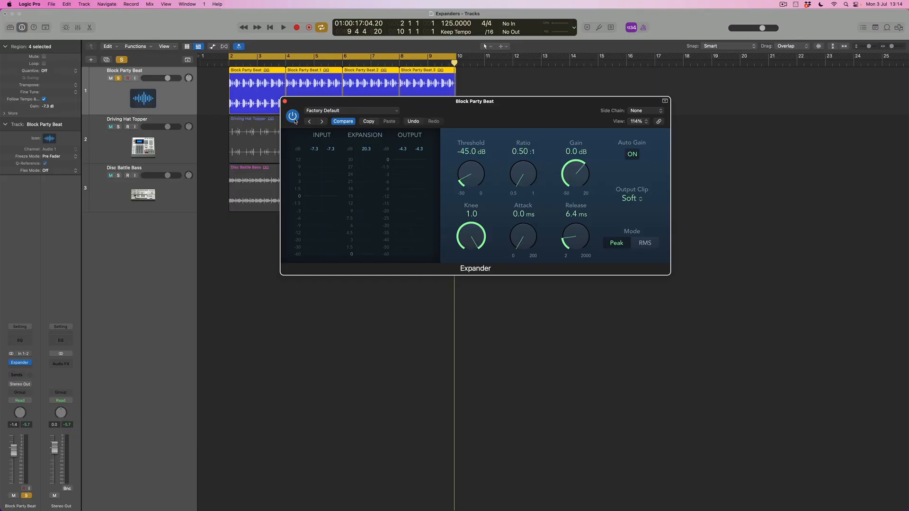
Play the soloed beat and compare it with the Expander bypassed and active, ending with the plug-in active and playback stopped.
key(space)
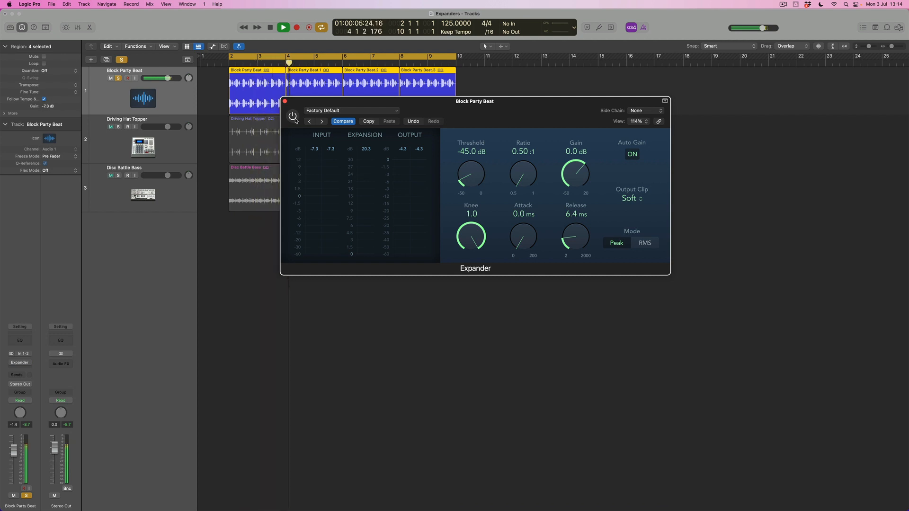
click(293, 117)
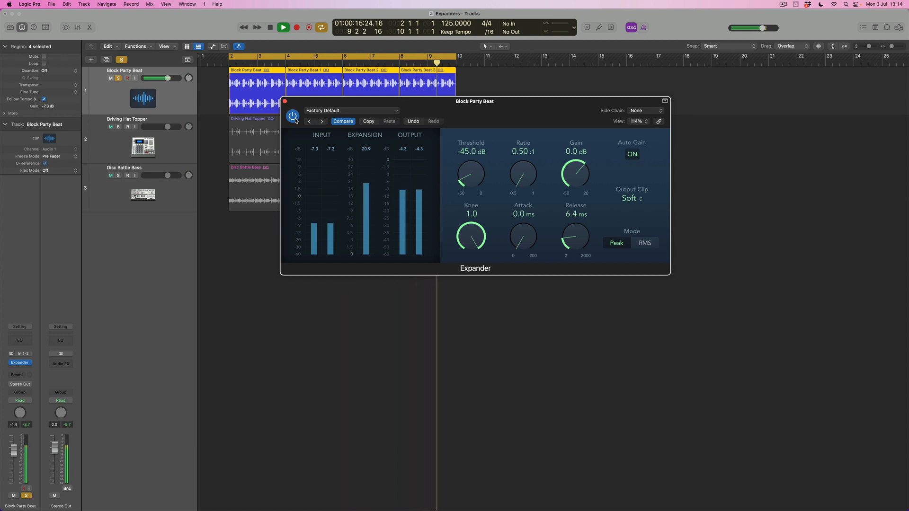
key(space)
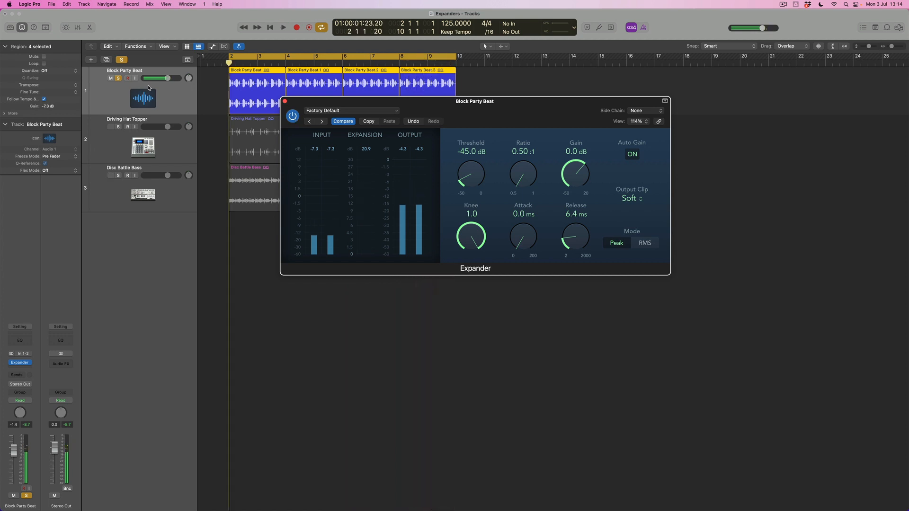
Switch the solo from Block Party Beat to Driving Hat Topper and insert a stereo Expander there, placing its window below the tracks.
click(284, 101)
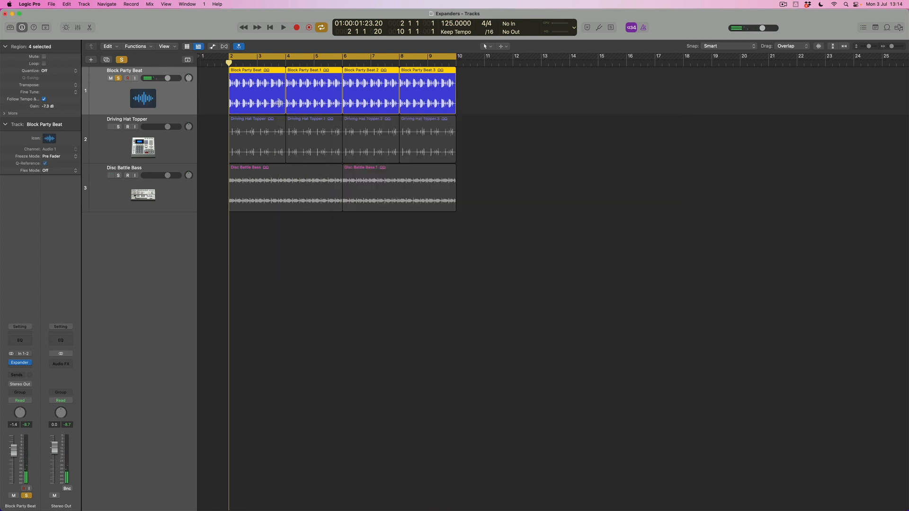
click(118, 79)
click(172, 144)
click(118, 127)
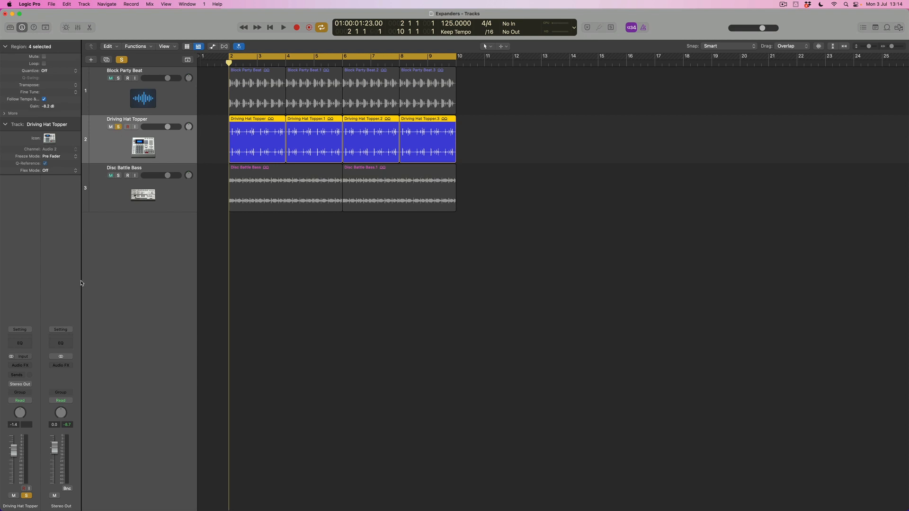
click(29, 369)
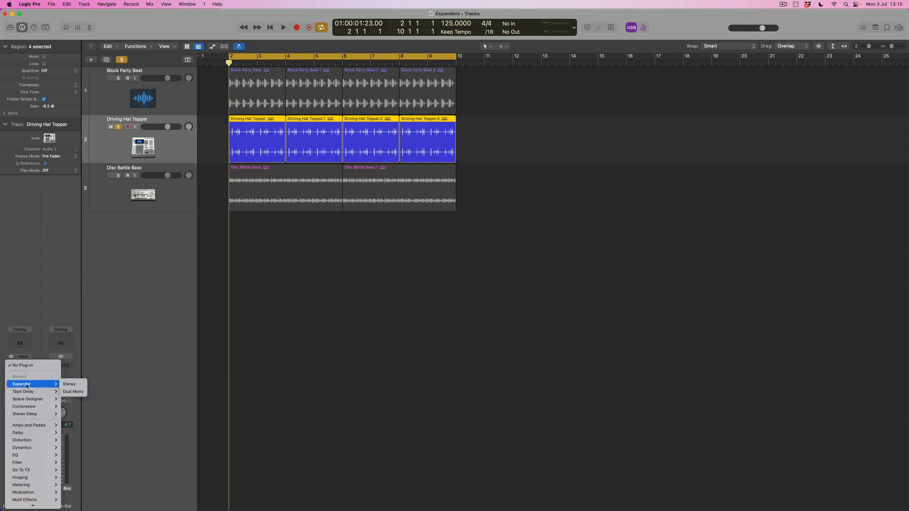
click(74, 388)
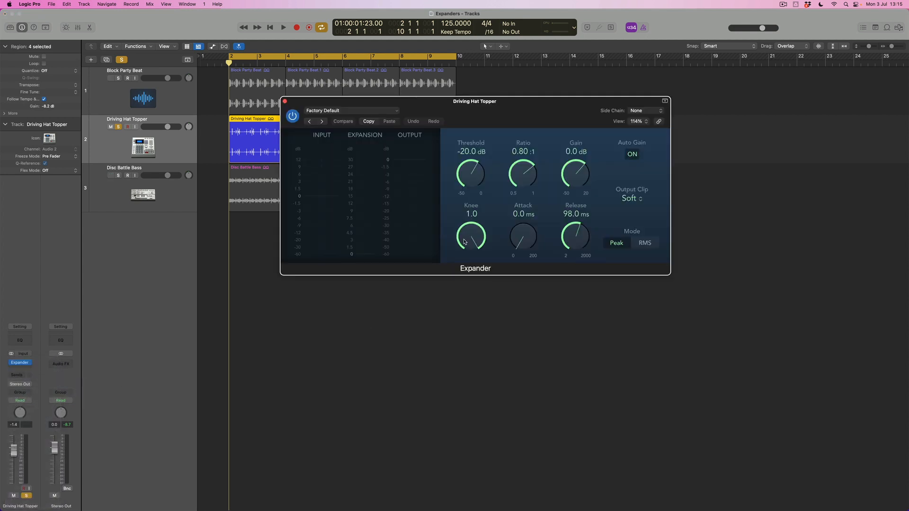
drag(414, 110, 381, 240)
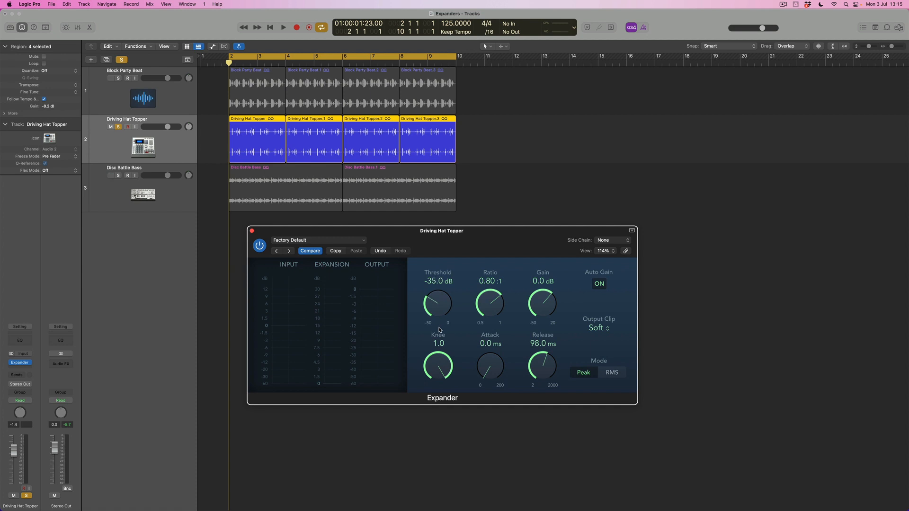
During playback, set the Driving Hat Topper Expander's threshold to -44.5 dB and ratio to 0.60:1, checking against the bypassed sound.
key(space)
drag(444, 304, 444, 307)
click(262, 250)
drag(444, 307, 487, 340)
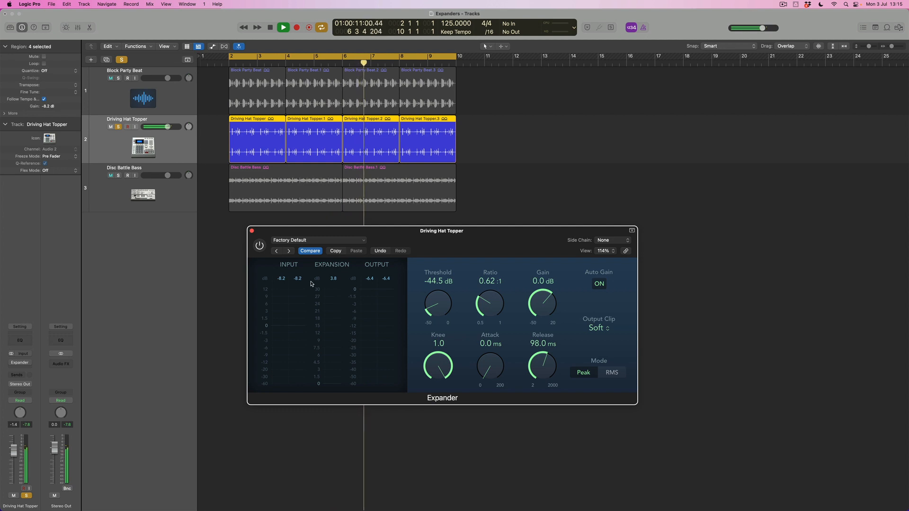
click(259, 246)
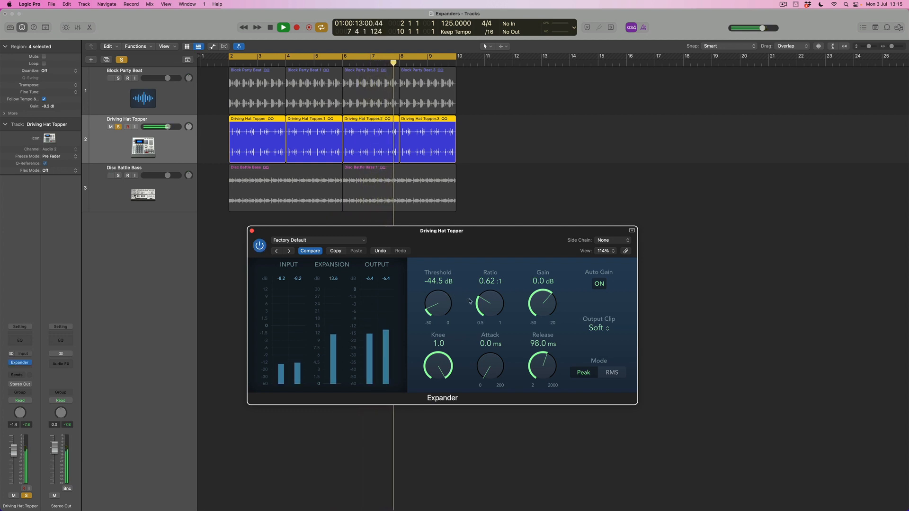
drag(490, 301, 490, 304)
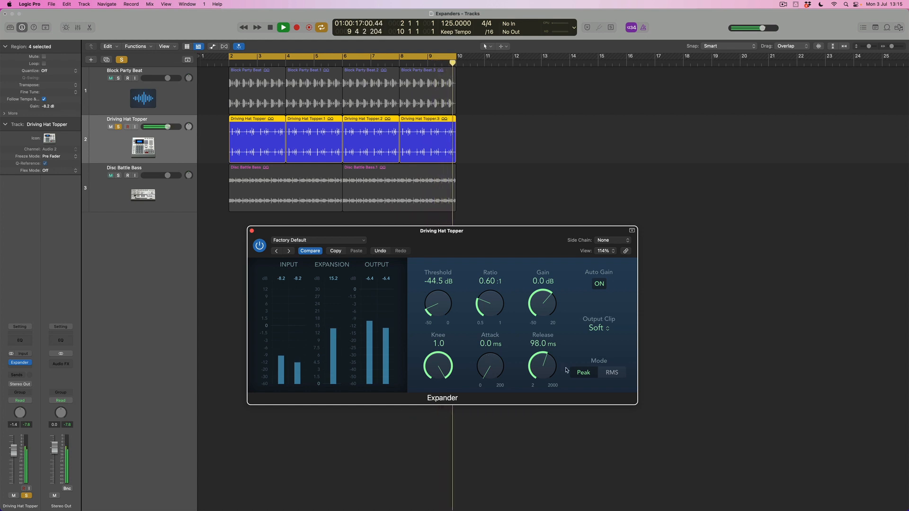
Compare the hats with the Expander bypassed and active, and set its ratio to 0.57:1 and gain to +2.0 dB.
click(260, 246)
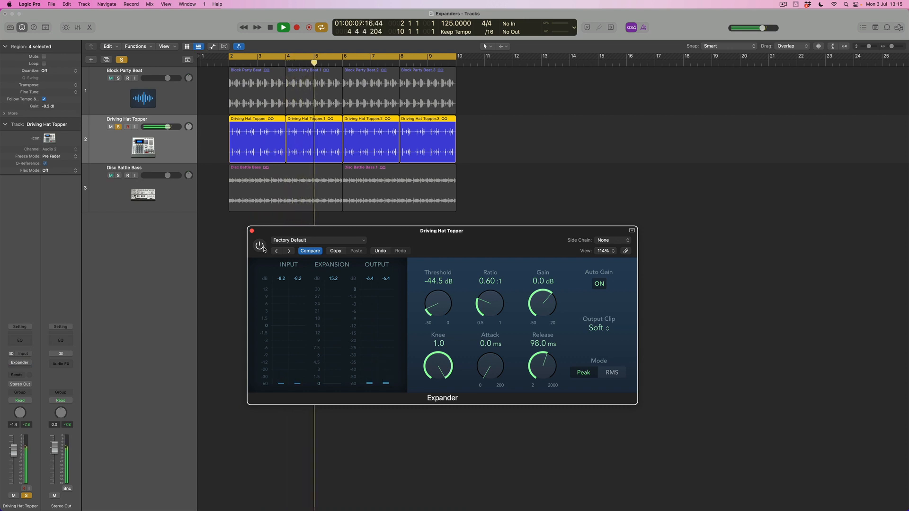
click(260, 246)
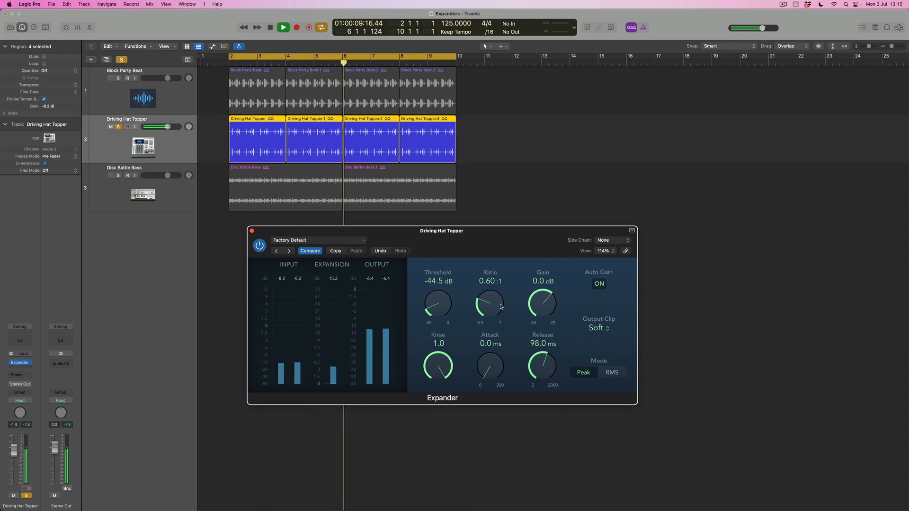
drag(496, 301, 496, 307)
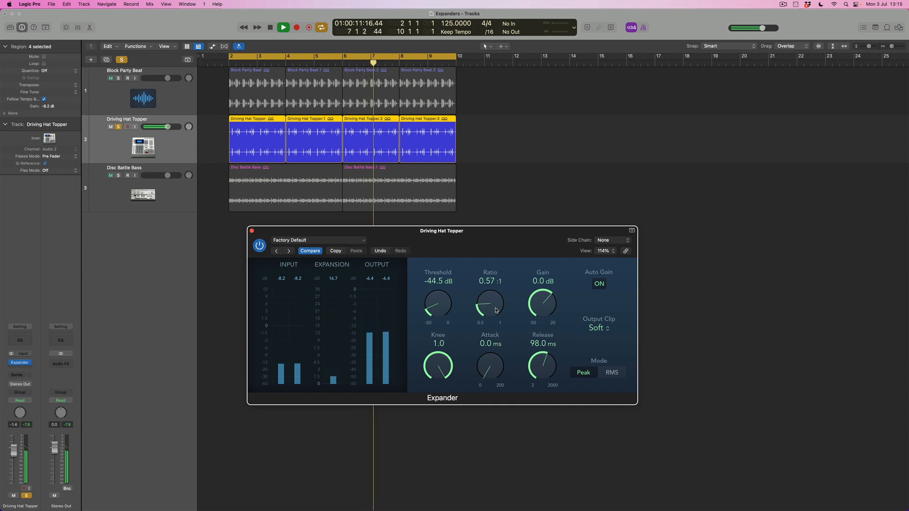
drag(552, 302, 543, 292)
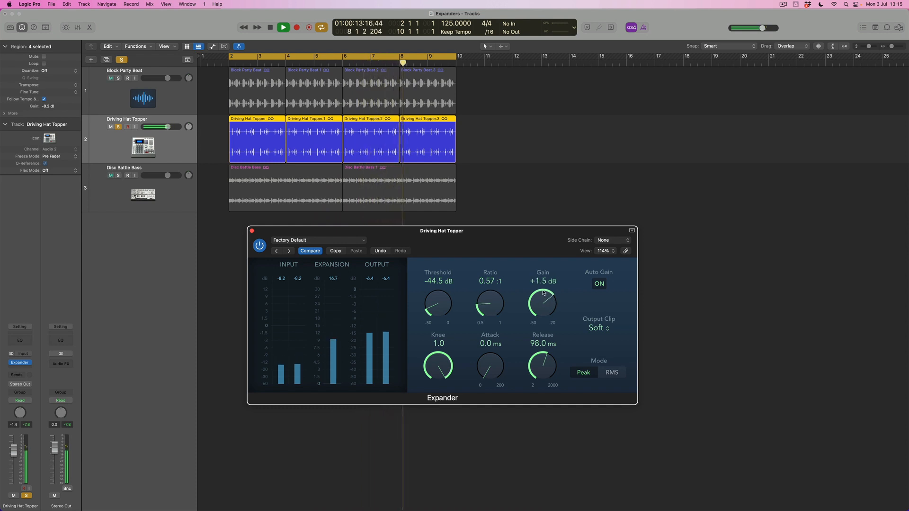
Solo Block Party Beat alongside the hats and show the mixer to compare both tracks with their Expanders bypassed and active.
click(118, 78)
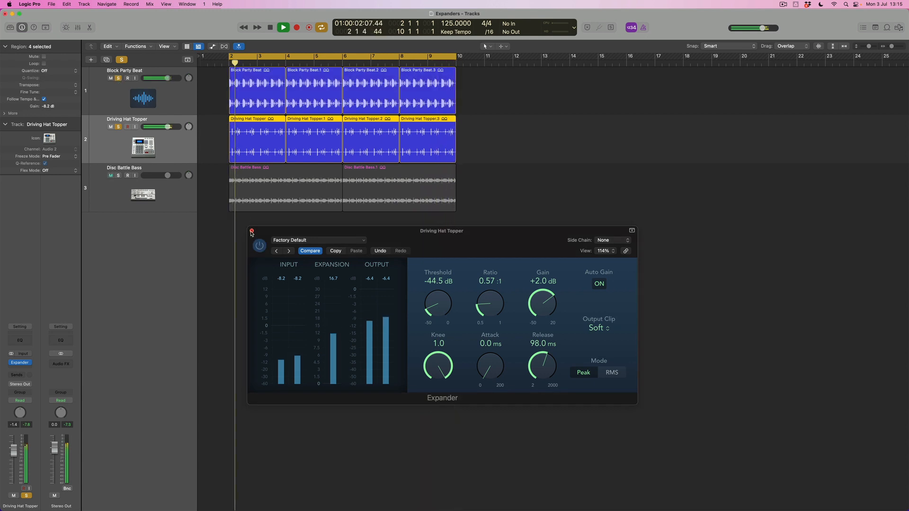
click(251, 232)
key(x)
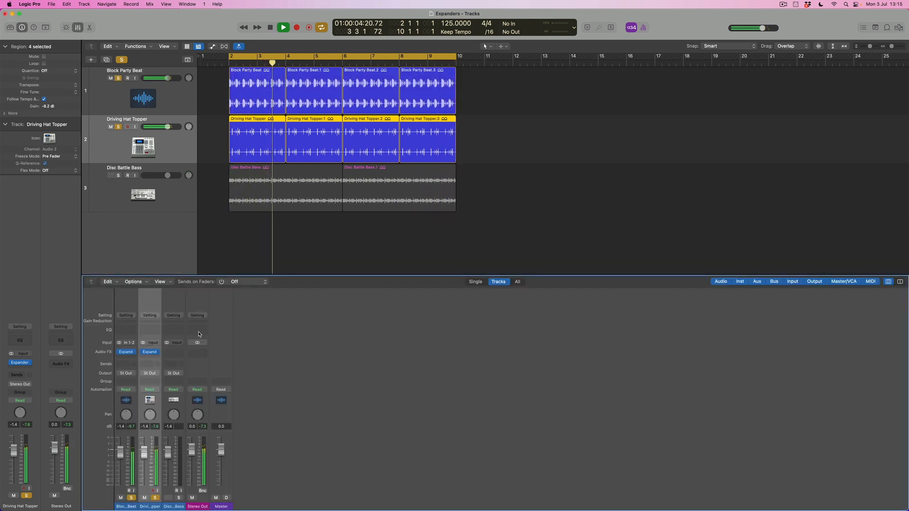
click(120, 352)
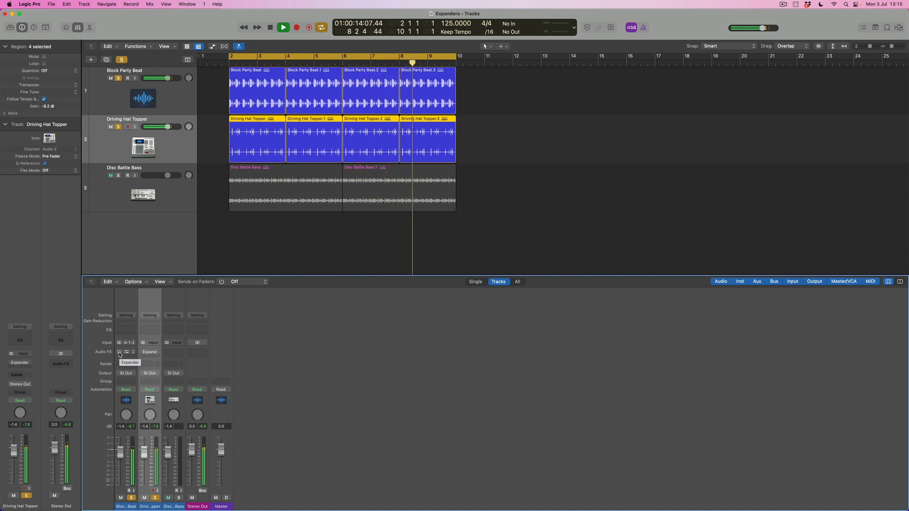
click(120, 353)
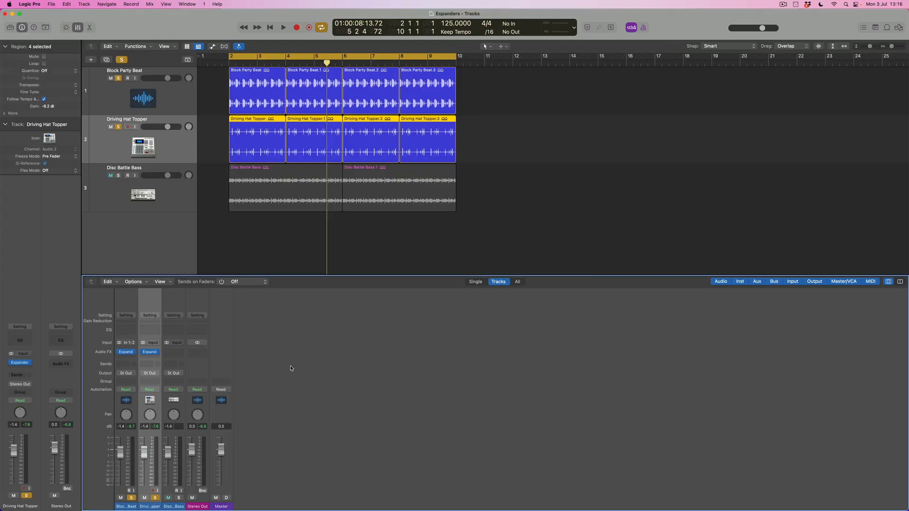
Reopen the Driving Hat Topper Expander and set its ratio to 0.60:1 while both soloed tracks play.
click(151, 352)
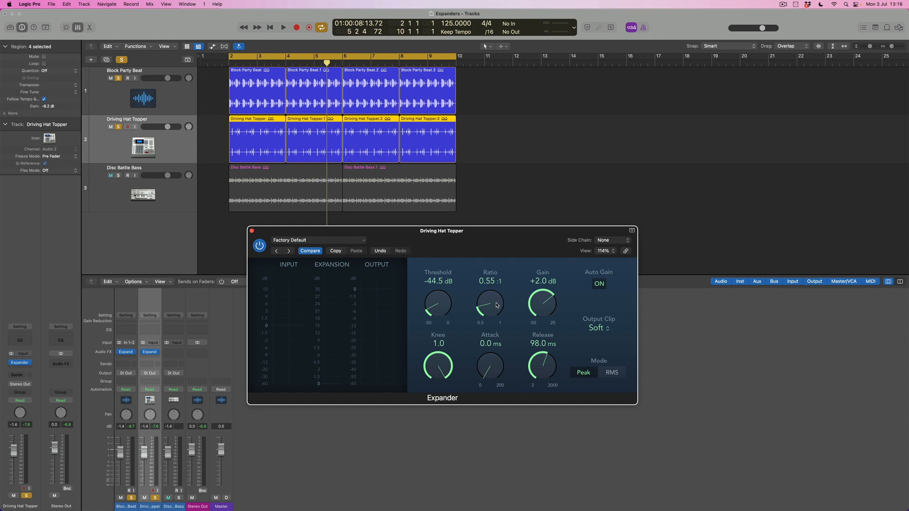
key(space)
drag(497, 305, 498, 281)
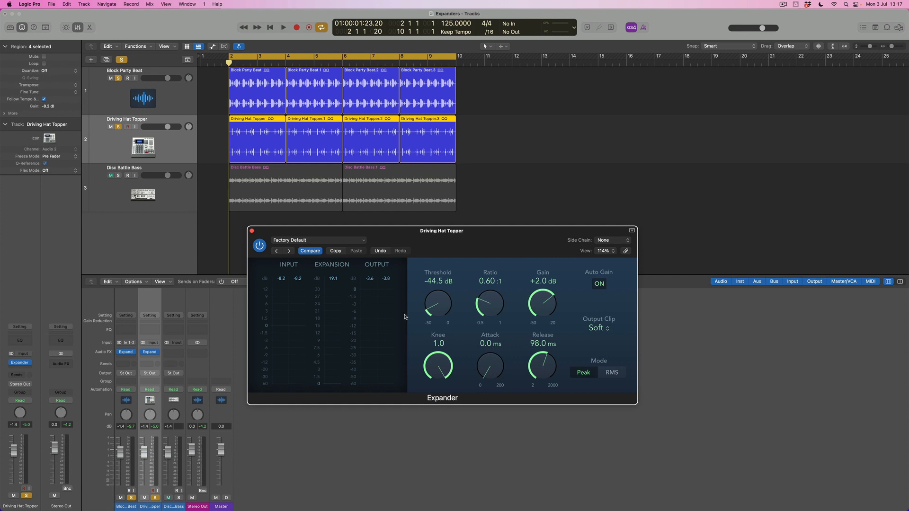
Close the Expander window, clear all solos, and play the full mix while comparing the Block Party Beat and Driving Hat Topper Expanders bypassed and active.
click(253, 231)
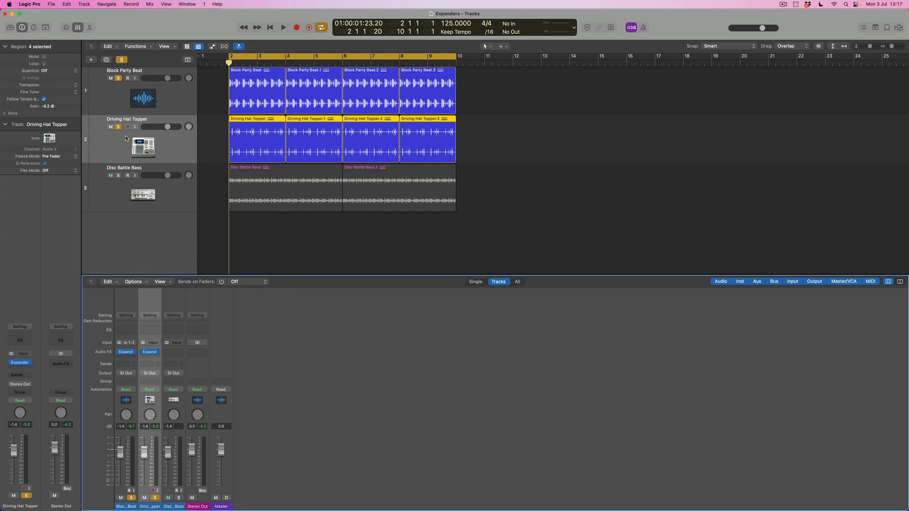
click(122, 60)
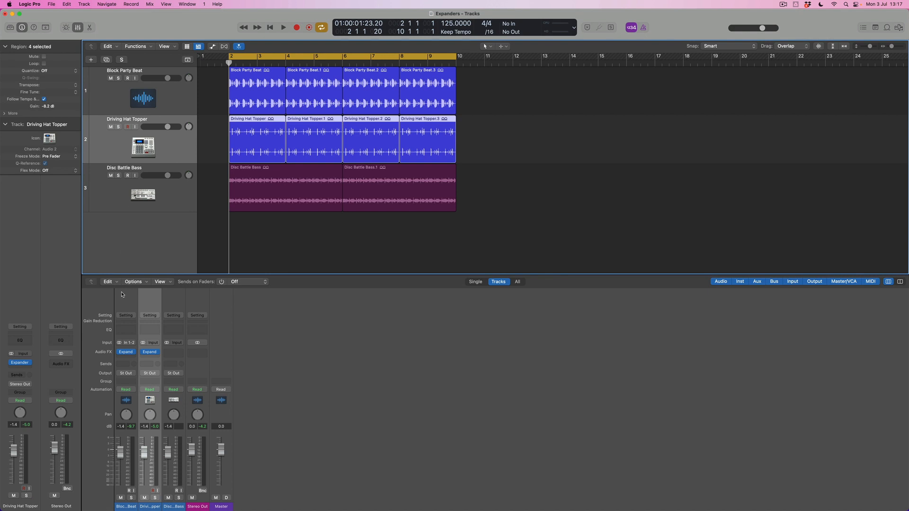
click(119, 352)
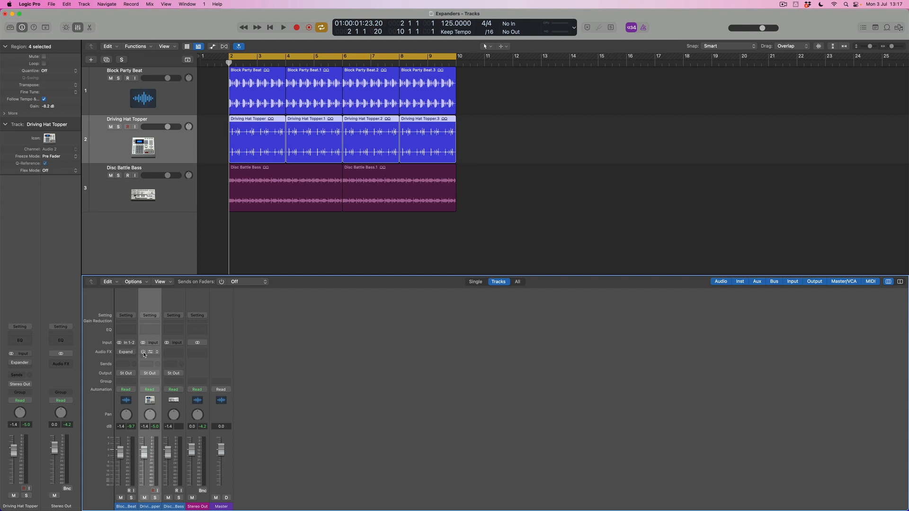
key(space)
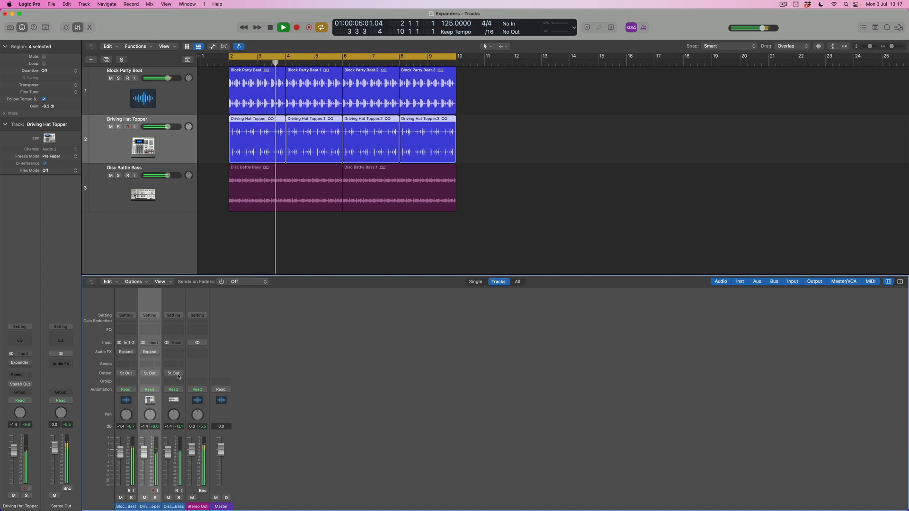
click(120, 352)
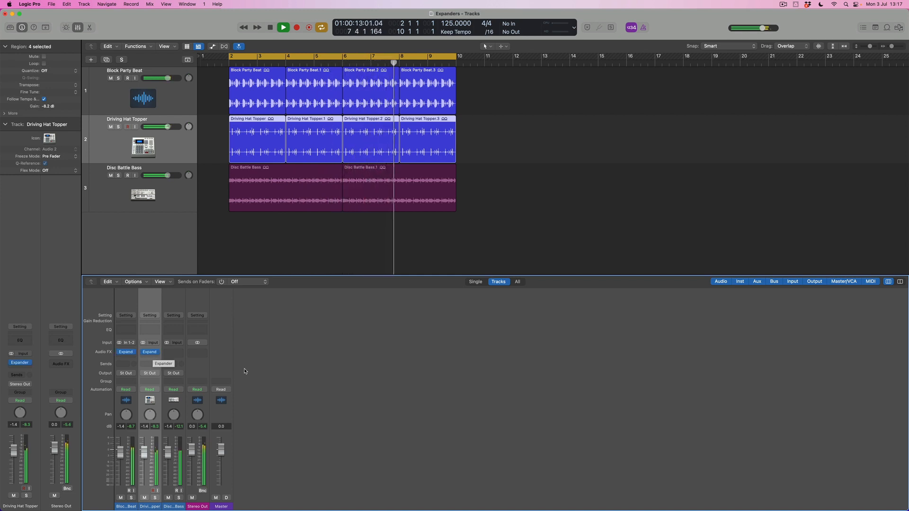
click(118, 353)
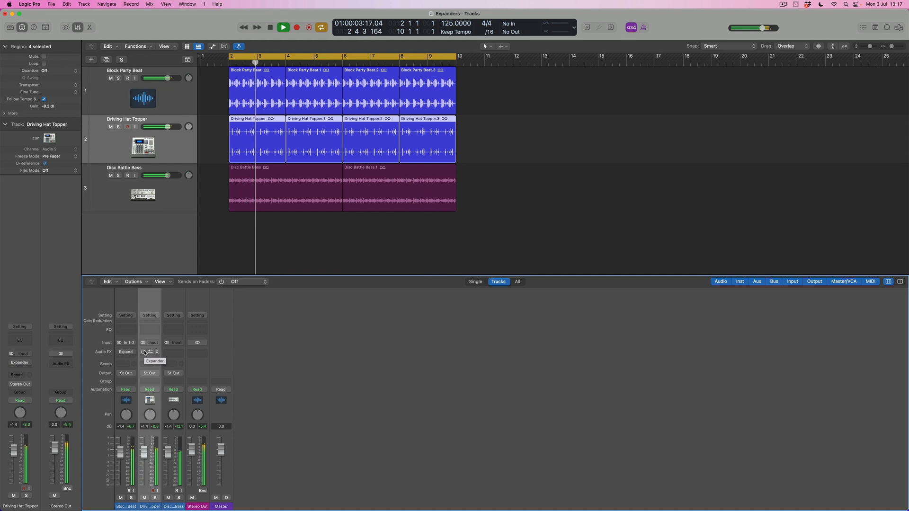
click(120, 353)
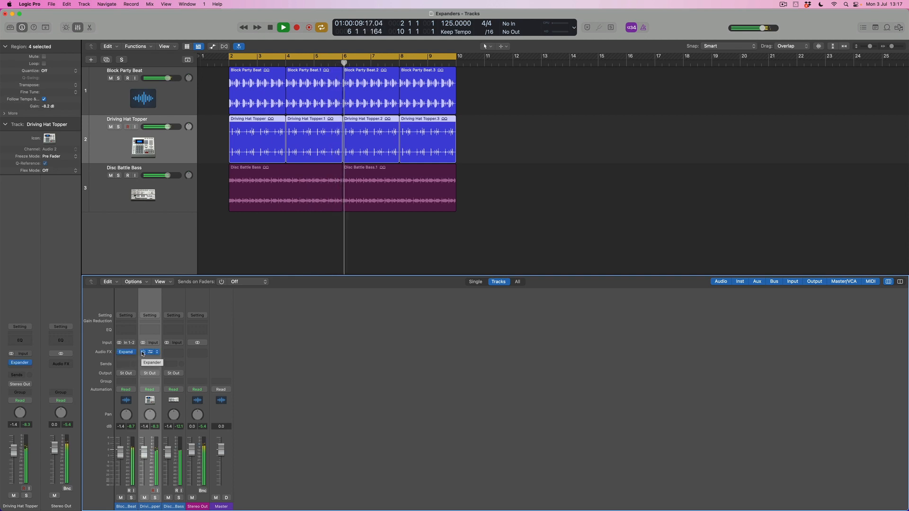